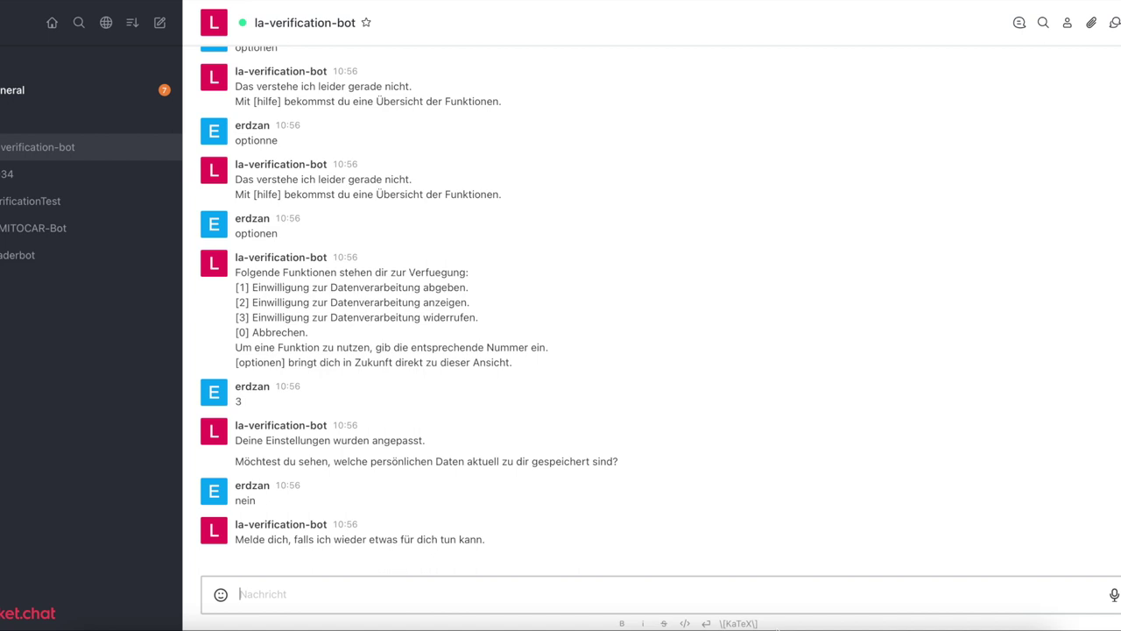
# Step: Greet the verification bot with "hi", then answer "ja" to get the information text and "ja" to open the data processing settings menu
pyautogui.write('hi')
pyautogui.press('Return')
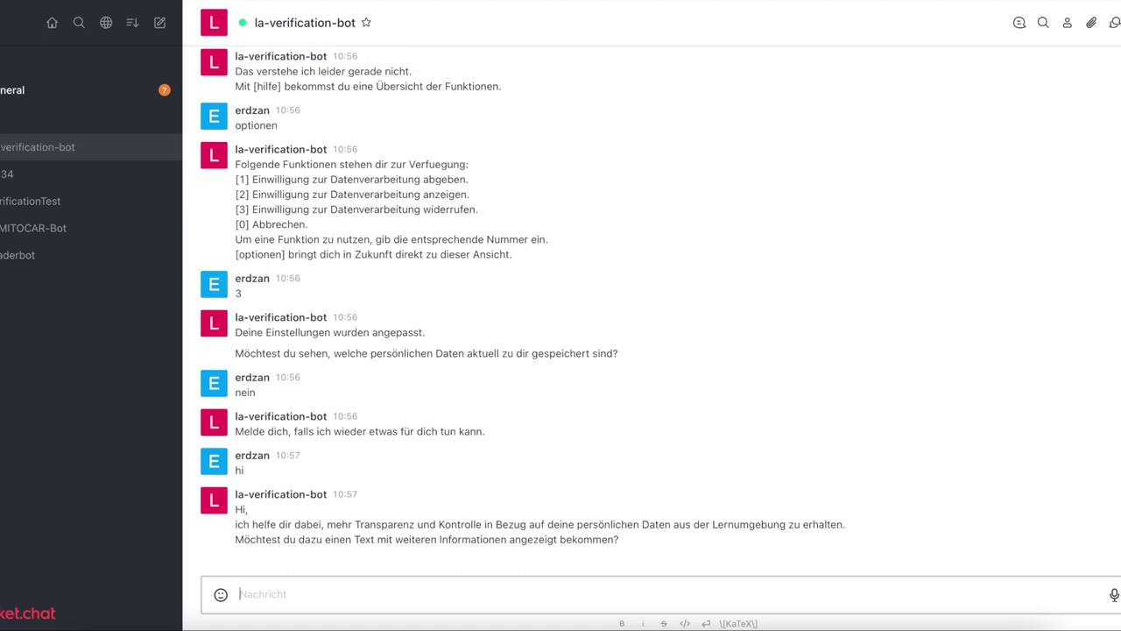
pyautogui.write('ja')
pyautogui.press('Return')
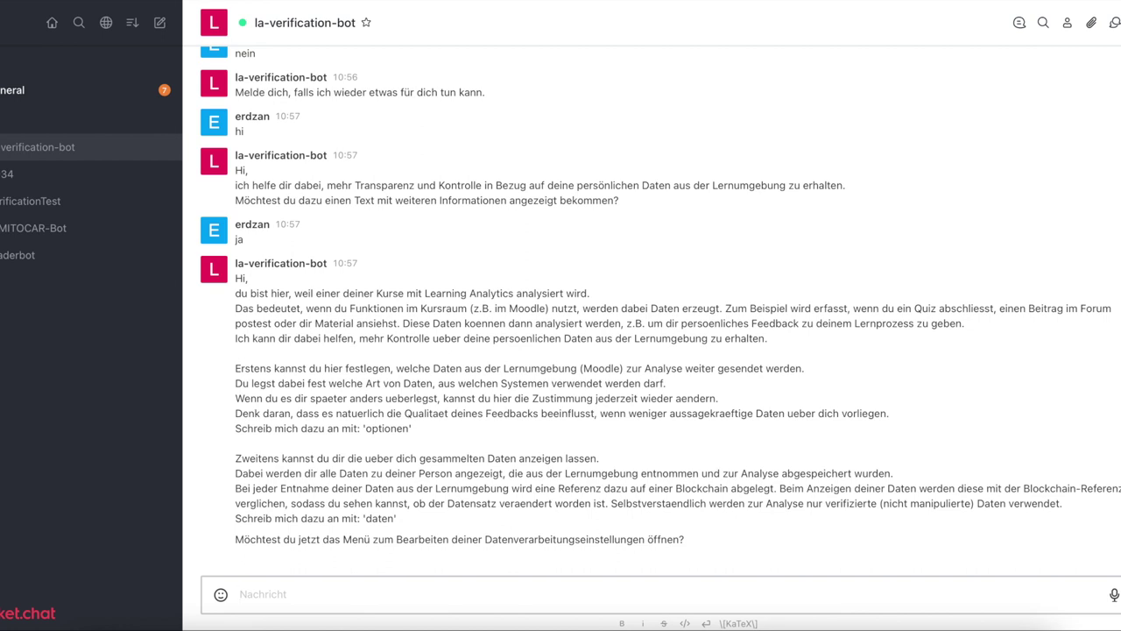
pyautogui.write('ja')
pyautogui.press('Return')
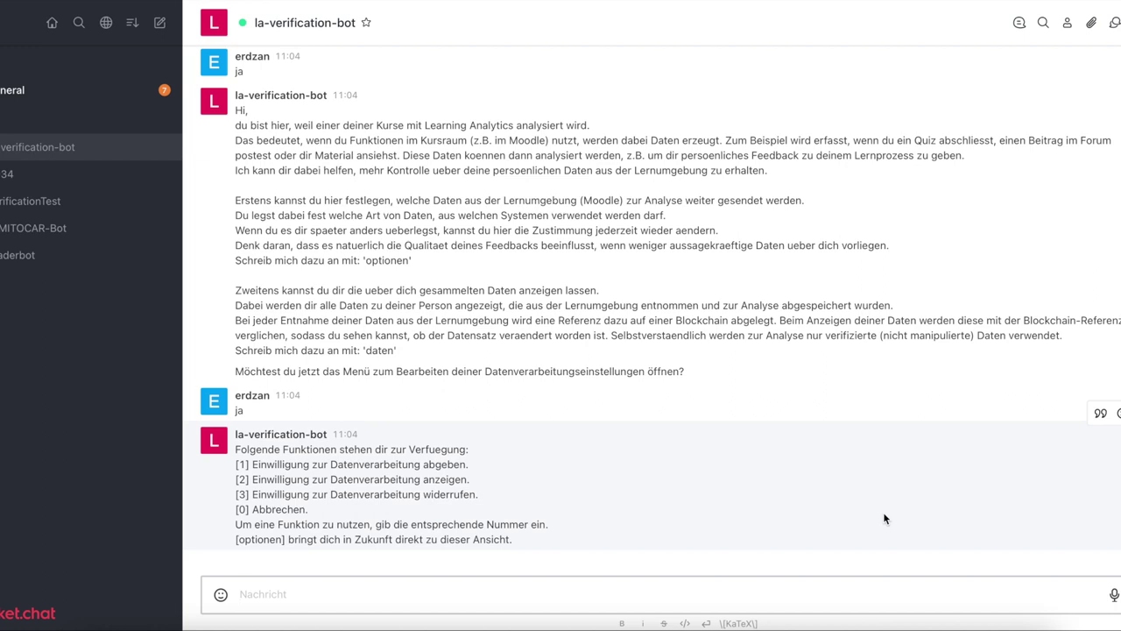
# Step: Choose function 1 to give data processing consent and agree to option 3, All Moodle Data
pyautogui.write('1')
pyautogui.press('Return')
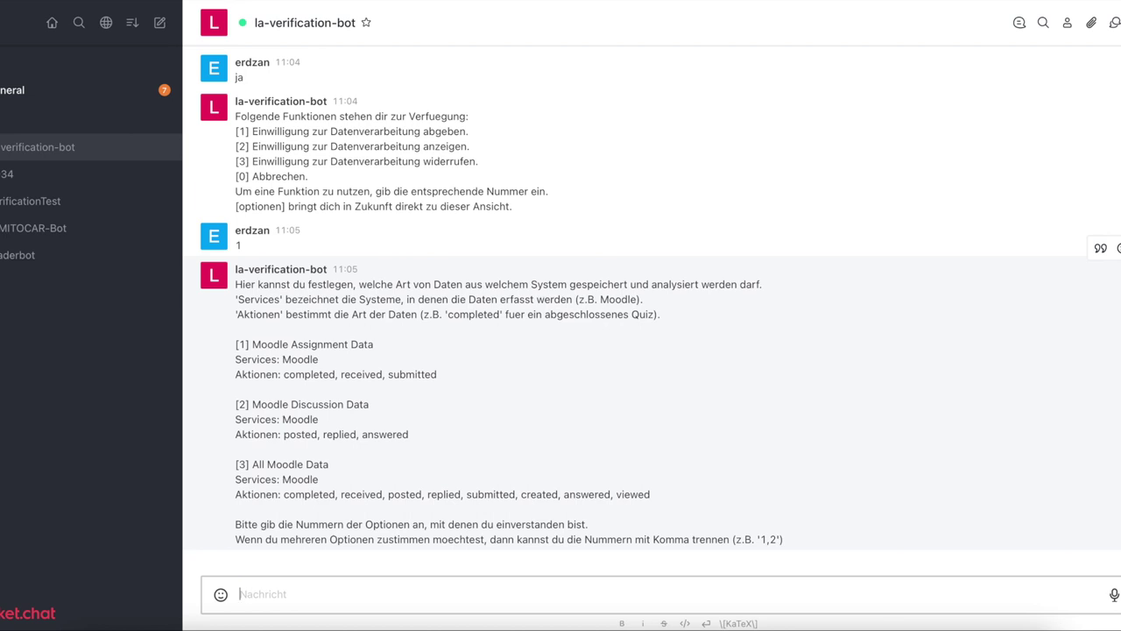
pyautogui.write('3')
pyautogui.press('Return')
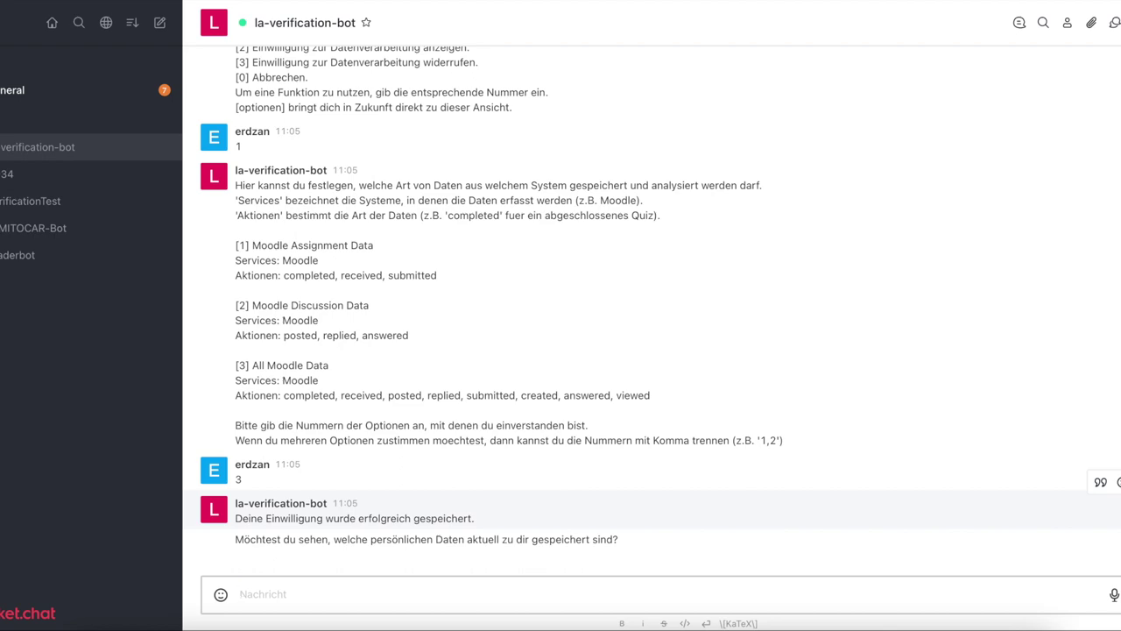
# Step: Answer "ja" to list the stored personal data, and examine the verified record count and the newest blockchain-verified records
pyautogui.write('ja')
pyautogui.press('Return')
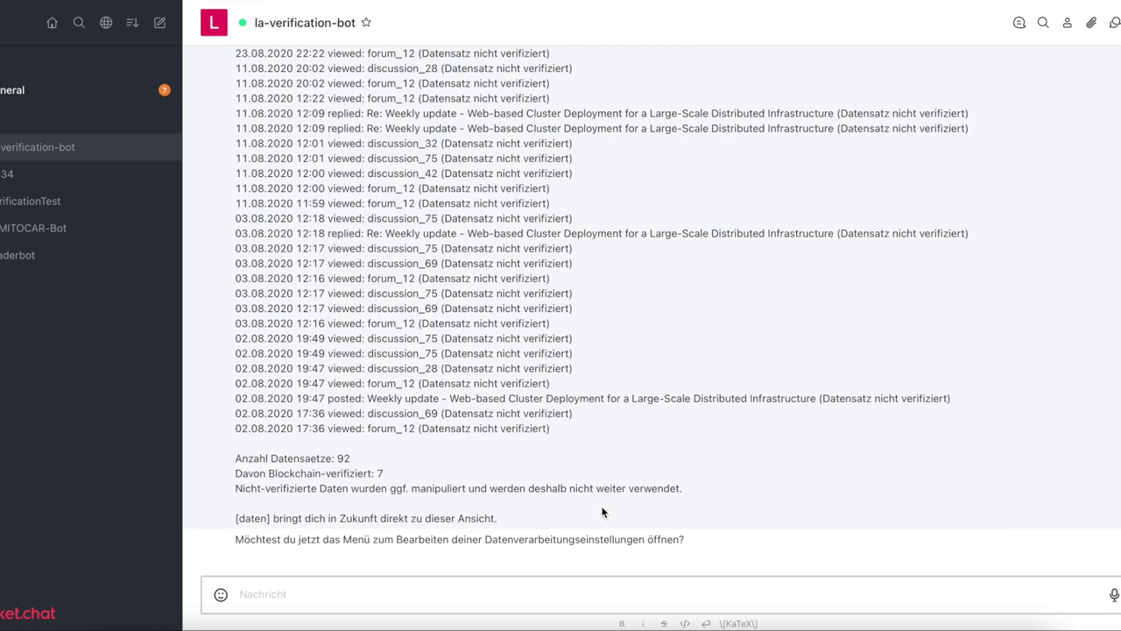
pyautogui.doubleClick(381, 472)
pyautogui.scroll(15, 381, 473)
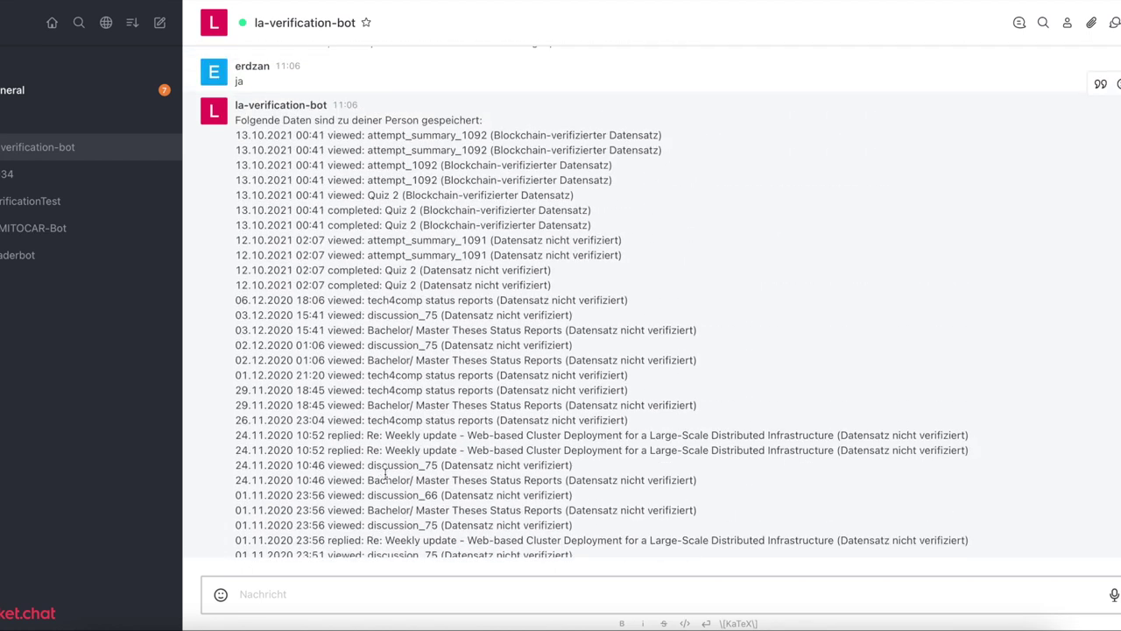
pyautogui.scroll(2, 385, 473)
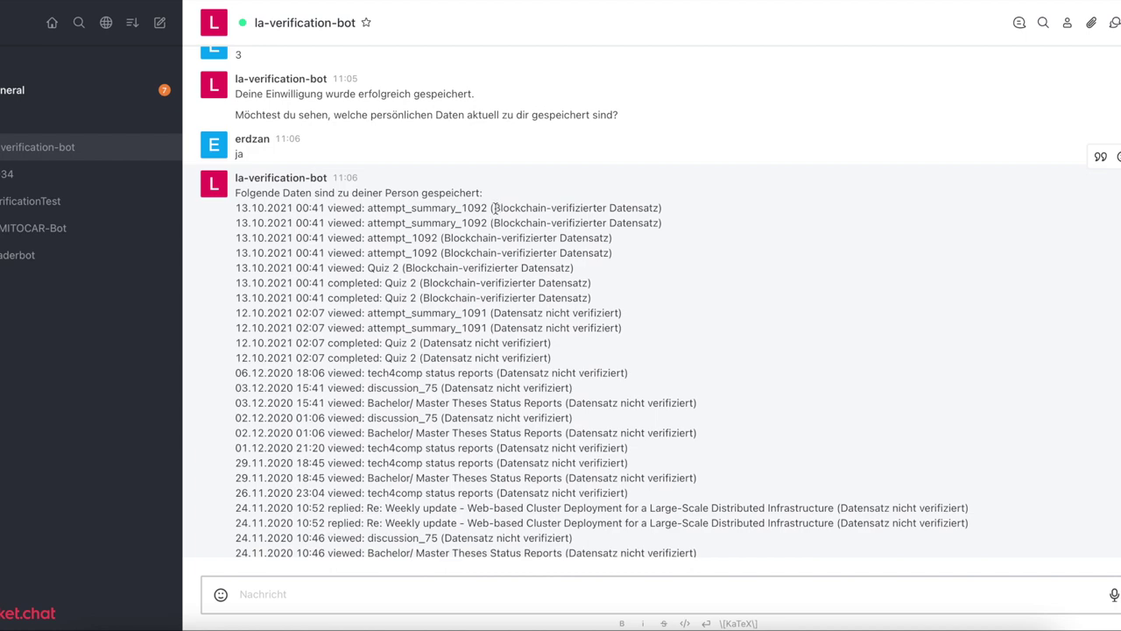
pyautogui.moveTo(495, 207); pyautogui.dragTo(507, 268)
pyautogui.click(506, 268)
# Step: Switch to the Moodle course, re-attempt Quiz 2, and answer question 1 with Proof-of-work and question 2 with True
pyautogui.scroll(-17, 506, 268)
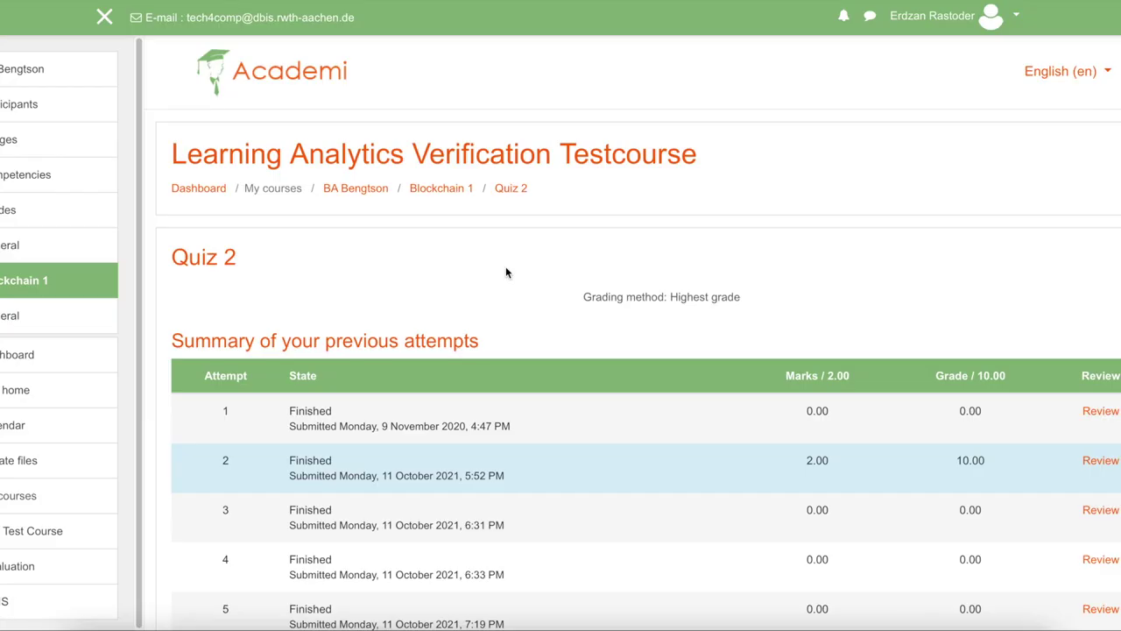
pyautogui.scroll(-18, 505, 272)
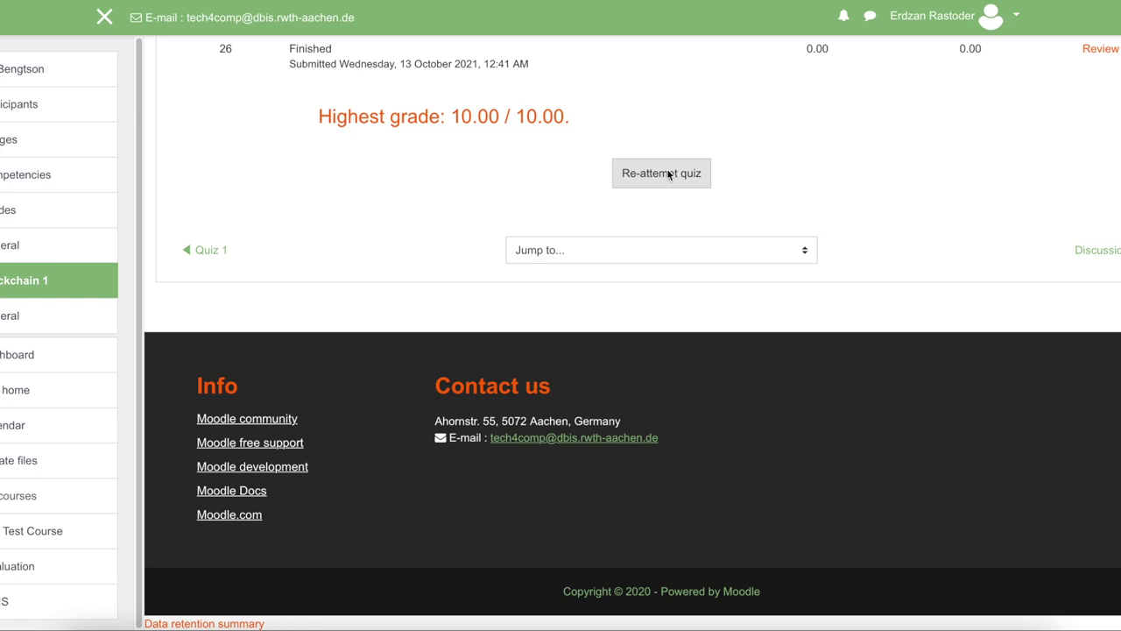
pyautogui.click(661, 172)
pyautogui.click(334, 342)
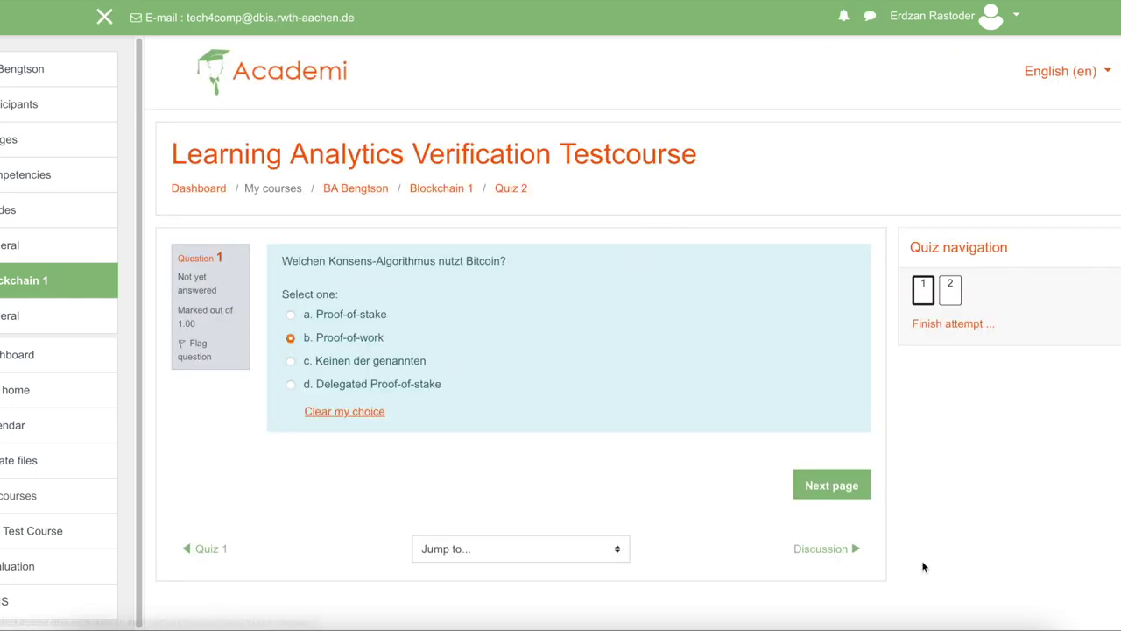
pyautogui.click(854, 486)
pyautogui.click(309, 331)
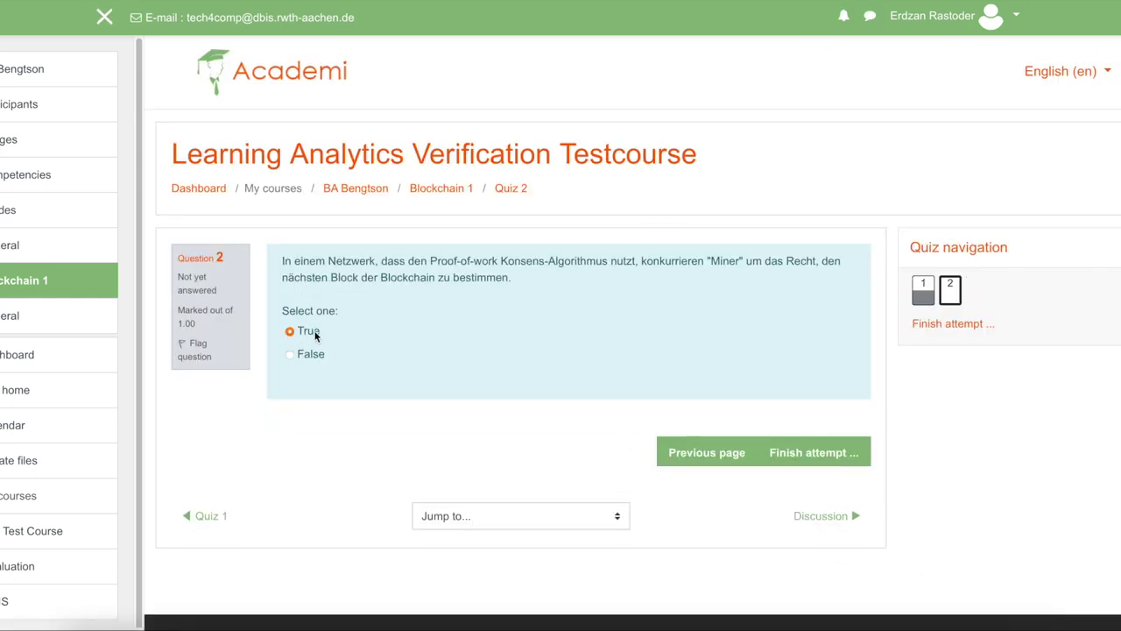
# Step: Finish the Quiz 2 attempt and submit all answers with confirmation
pyautogui.click(812, 451)
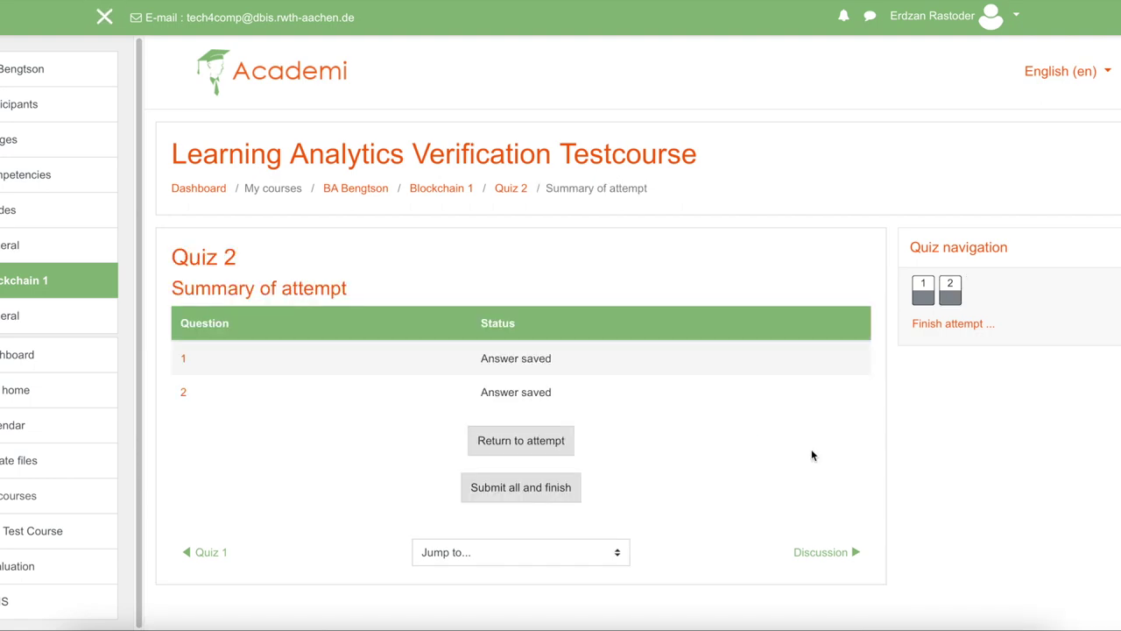
pyautogui.click(546, 497)
pyautogui.click(567, 429)
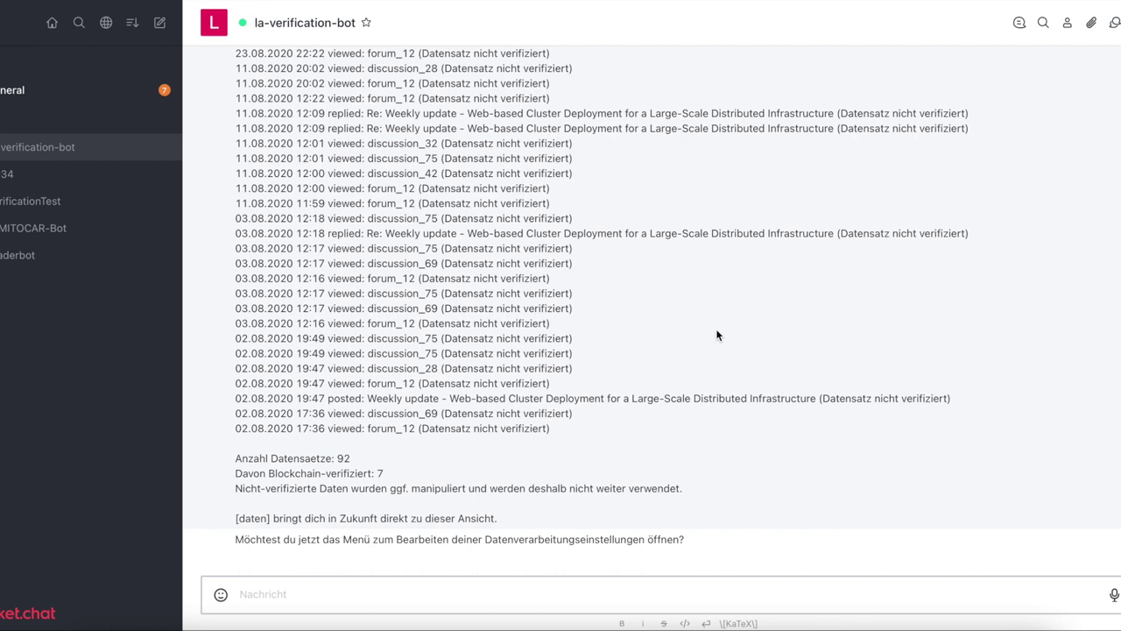
# Step: Compare the verified record counts in the bot chat and examine the newest records from the Quiz 2 attempt
pyautogui.doubleClick(383, 473)
pyautogui.click(378, 473)
pyautogui.scroll(5, 378, 472)
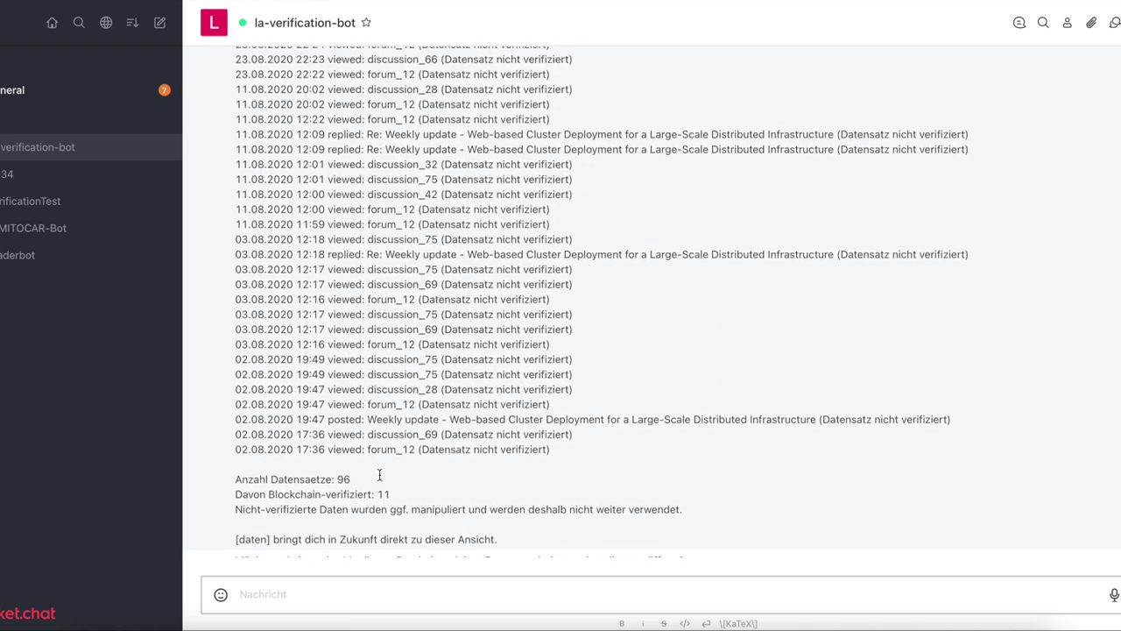
pyautogui.scroll(8, 379, 473)
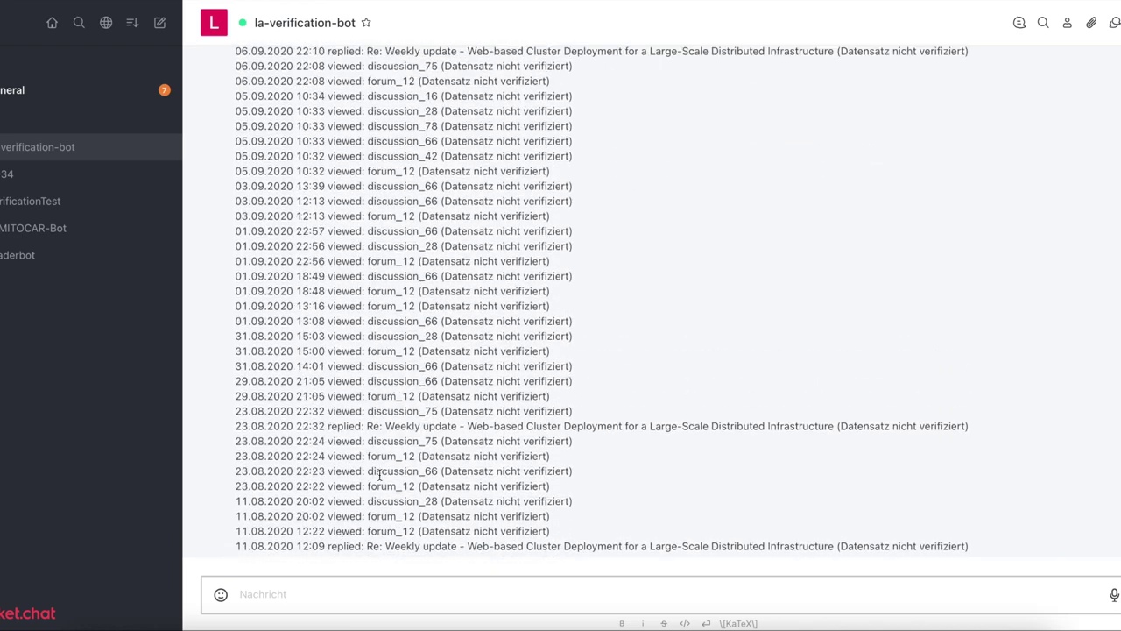
pyautogui.scroll(3, 379, 473)
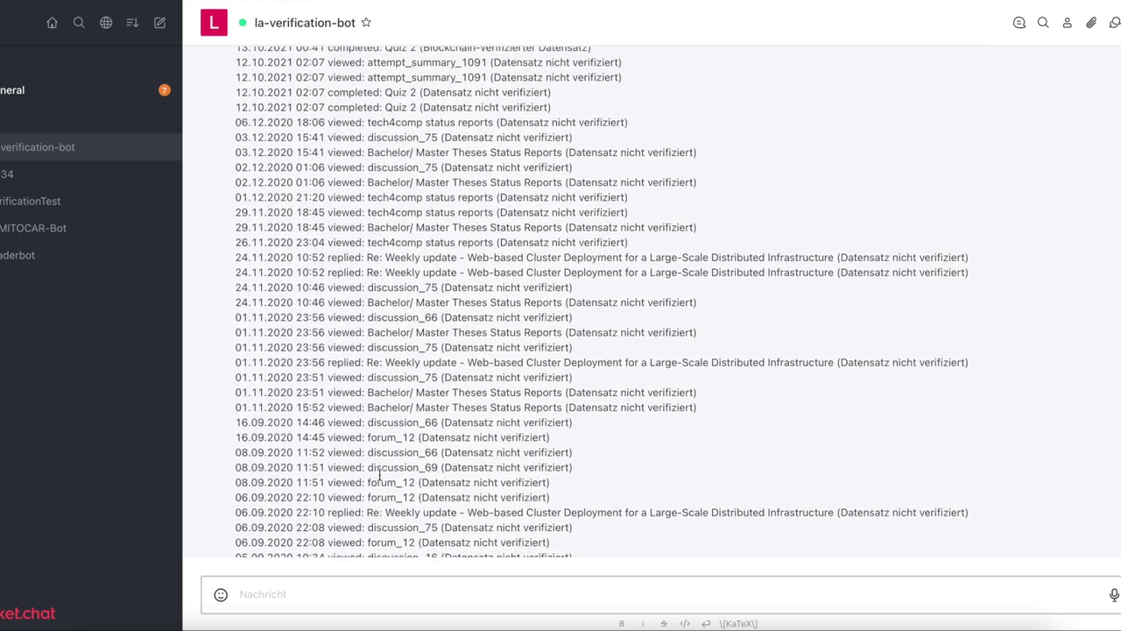
pyautogui.scroll(3, 379, 476)
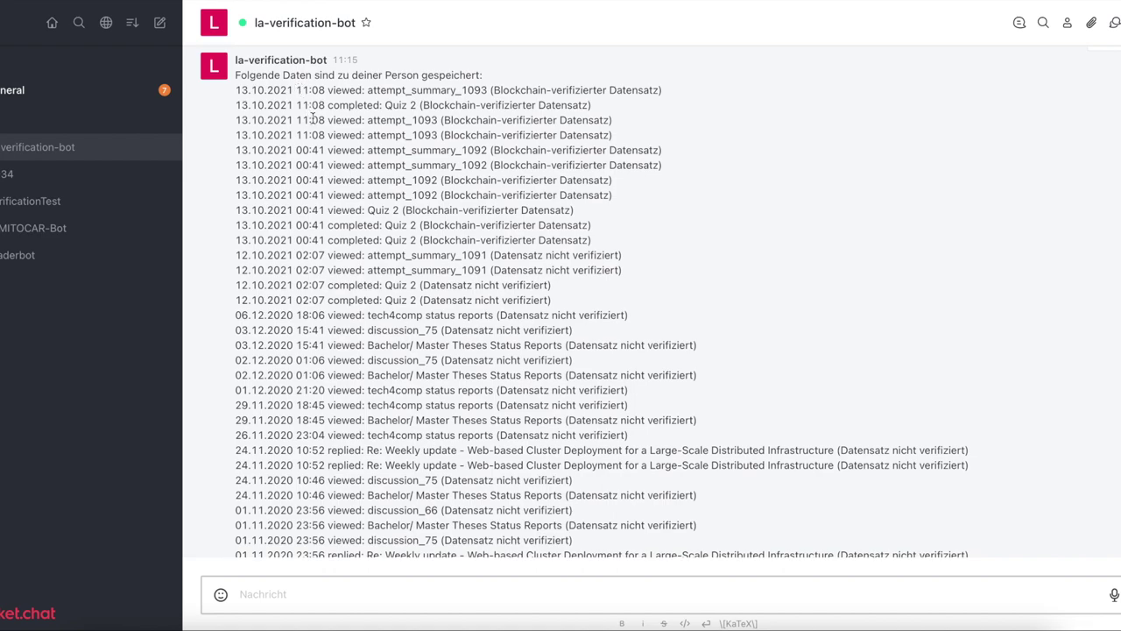
pyautogui.scroll(-15, 394, 236)
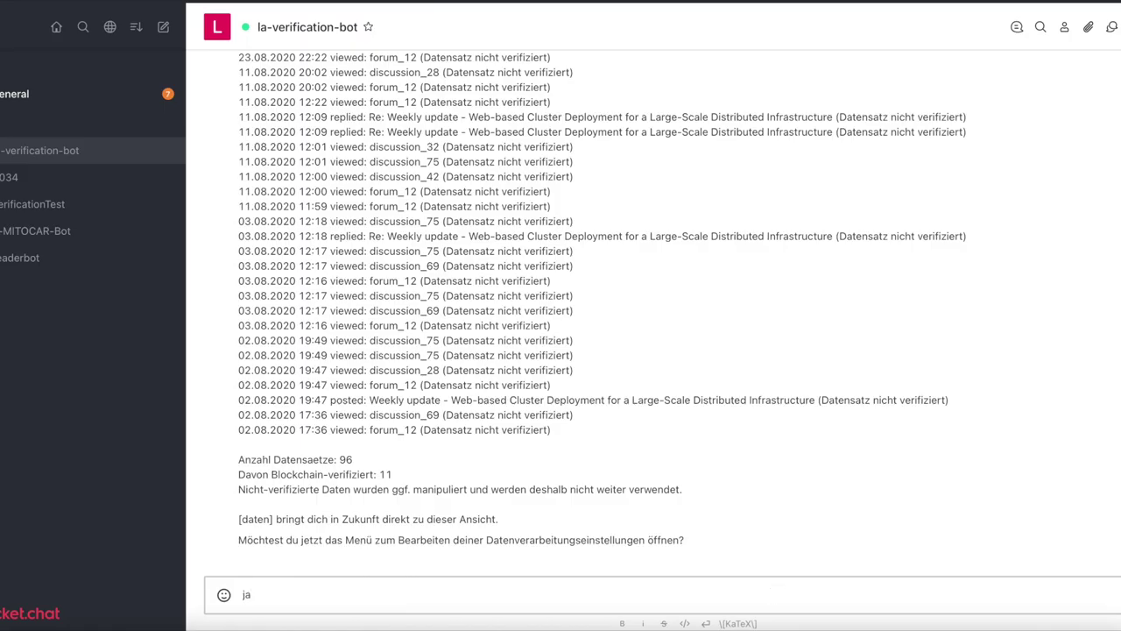
# Step: Answer "ja" to open the bot's settings menu and choose function 3 to revoke the data processing consent
pyautogui.press('Return')
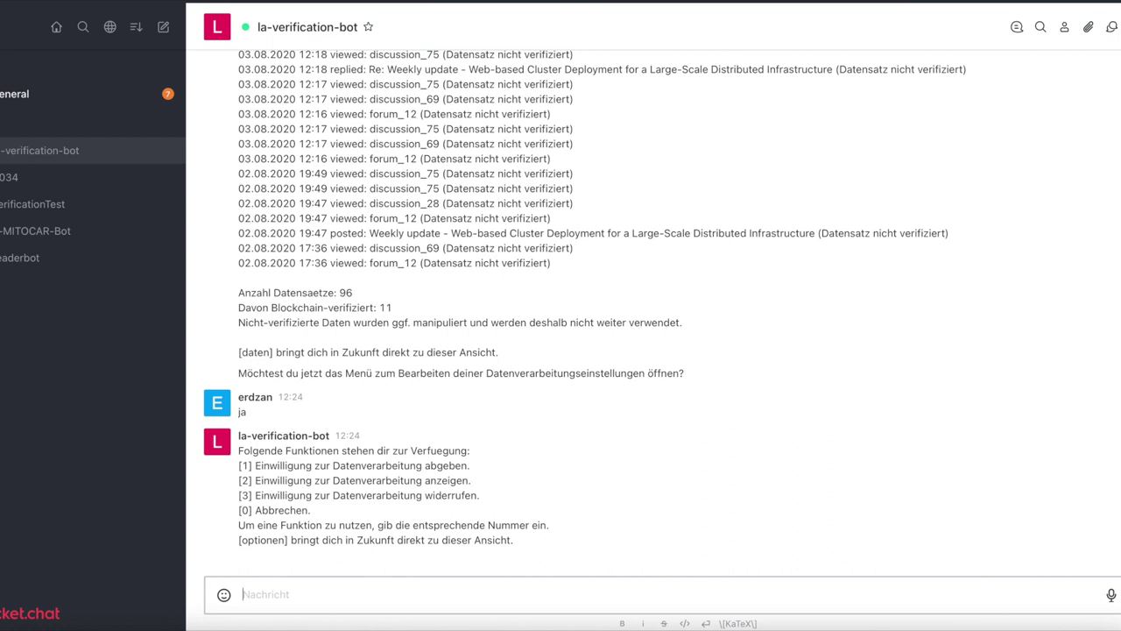
pyautogui.write('3')
pyautogui.press('Return')
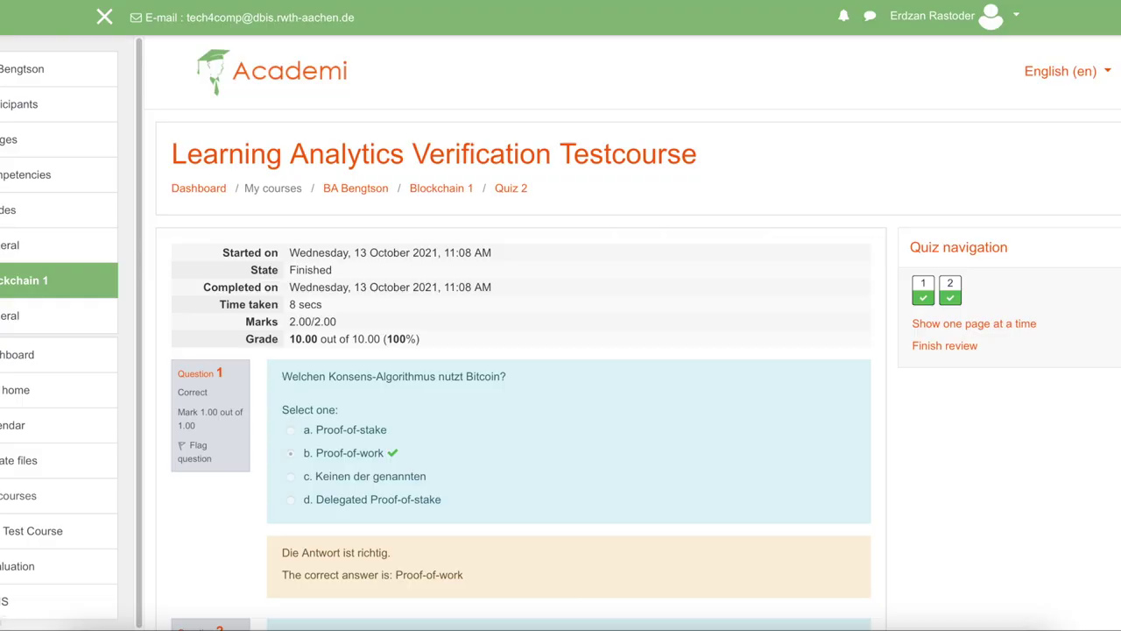
# Step: Switch to Moodle, finish the review, re-attempt Quiz 2 with the answers Delegated Proof-of-stake and False, and finish the attempt
pyautogui.click(935, 351)
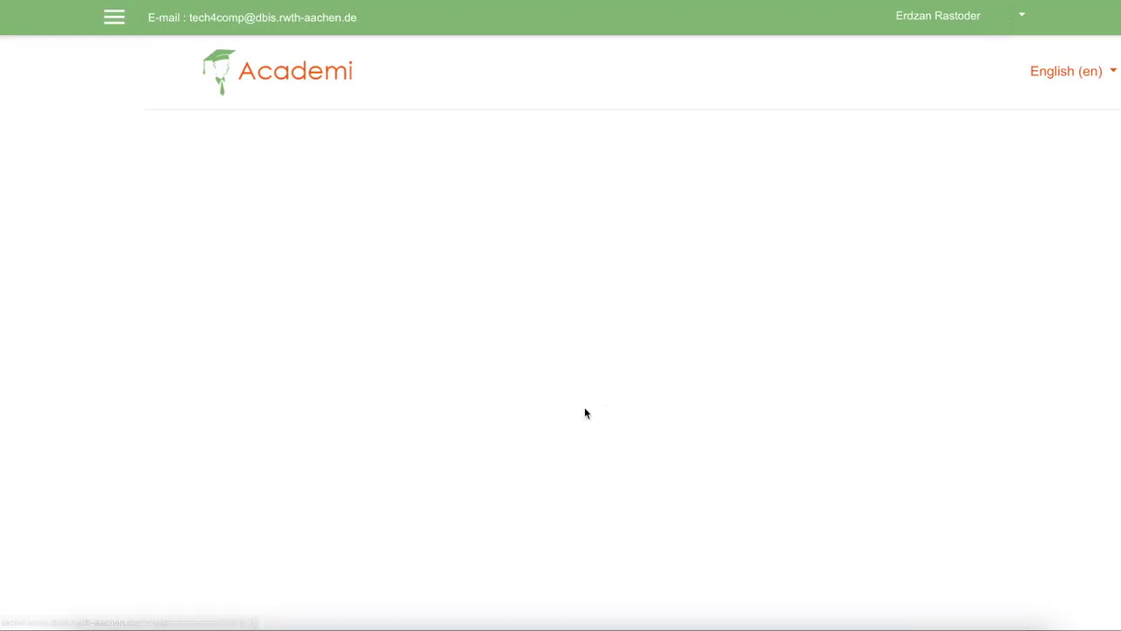
pyautogui.scroll(-10, 534, 418)
pyautogui.click(655, 177)
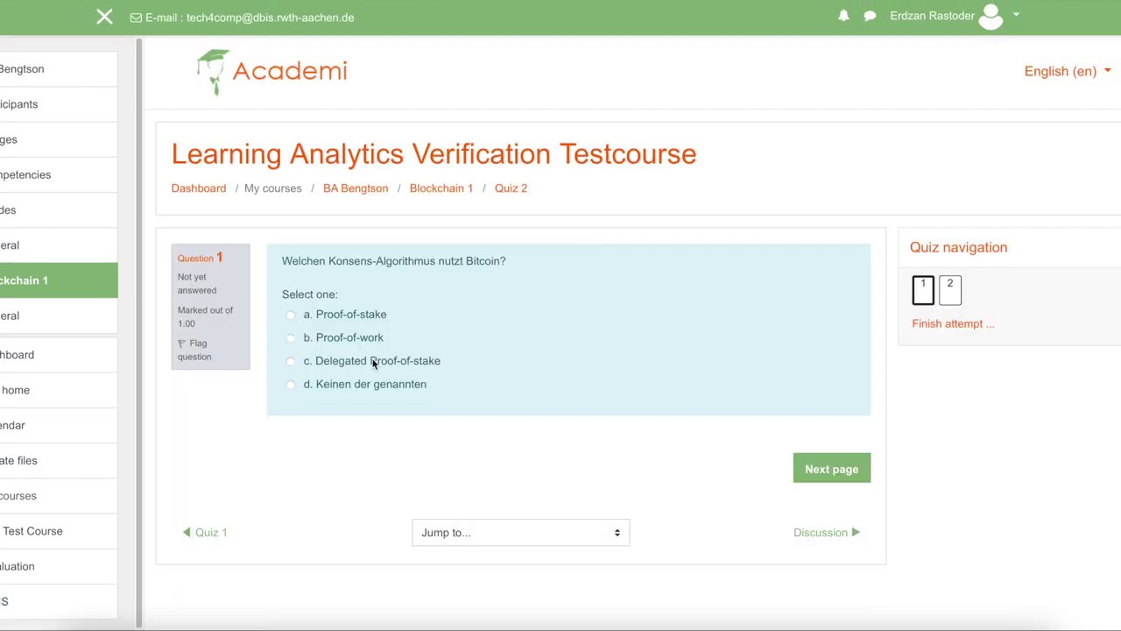
pyautogui.click(375, 360)
pyautogui.click(812, 492)
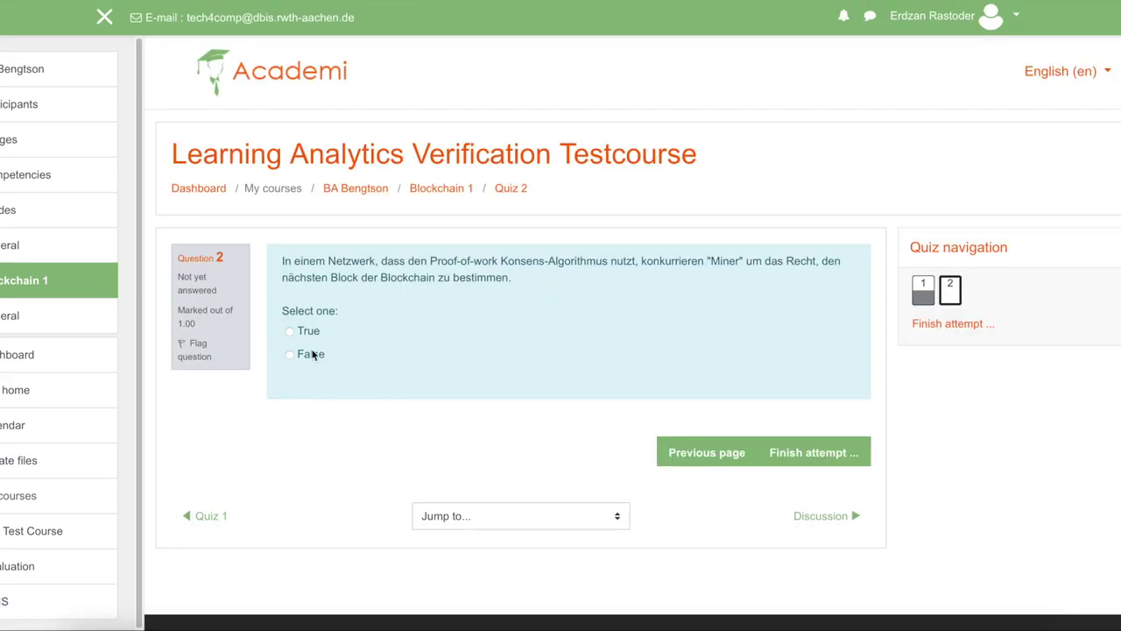
pyautogui.click(314, 353)
pyautogui.click(813, 450)
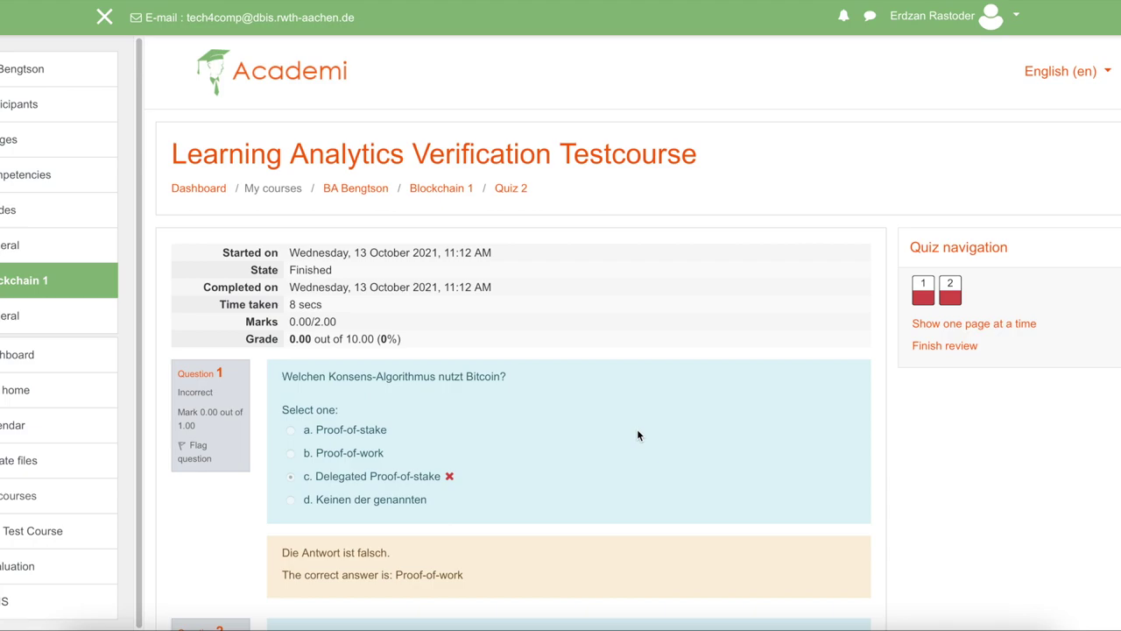
# Step: Switch back to the bot chat, answer "ja" to list the stored data, and check the total and blockchain-verified record counts
pyautogui.hotkey('alt', 'Tab')
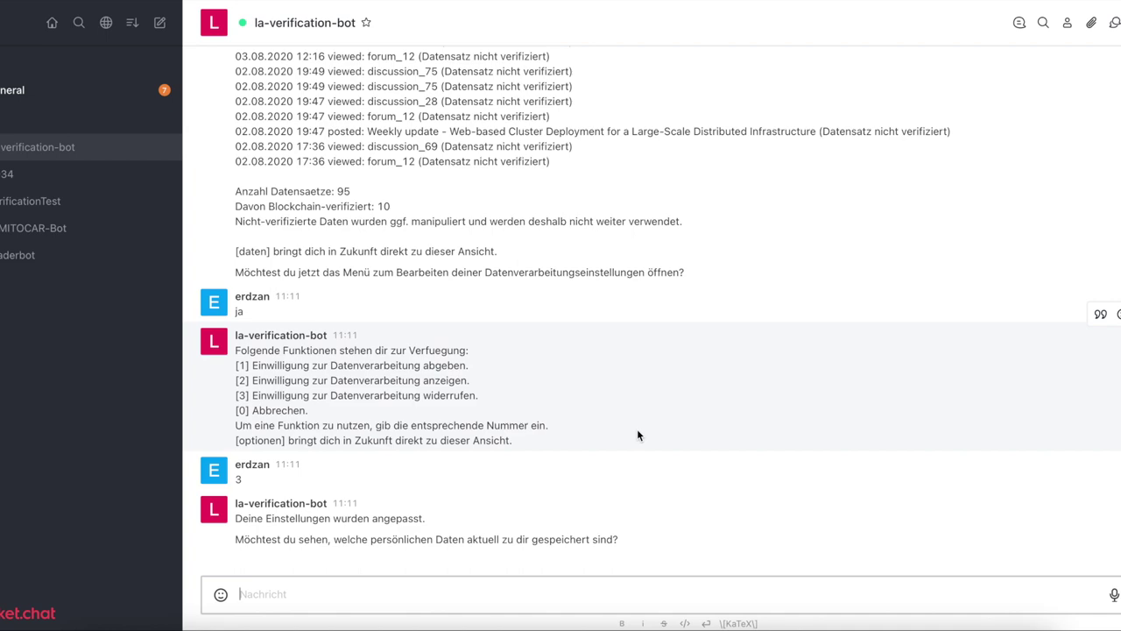
pyautogui.write('ja')
pyautogui.press('Return')
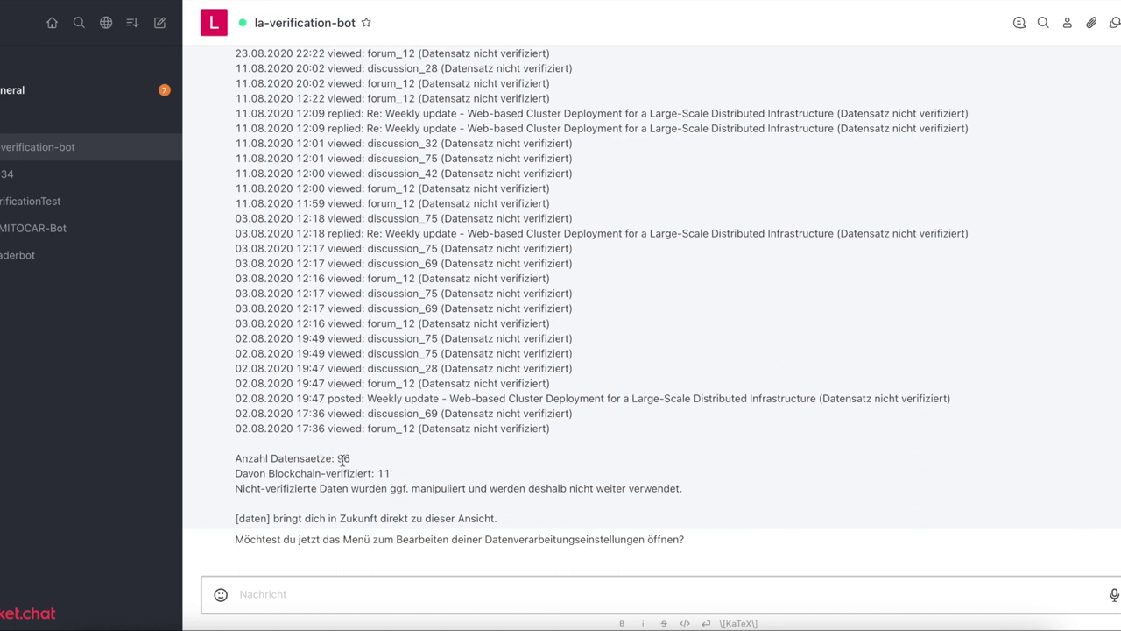
pyautogui.doubleClick(343, 460)
pyautogui.doubleClick(384, 474)
pyautogui.click(600, 338)
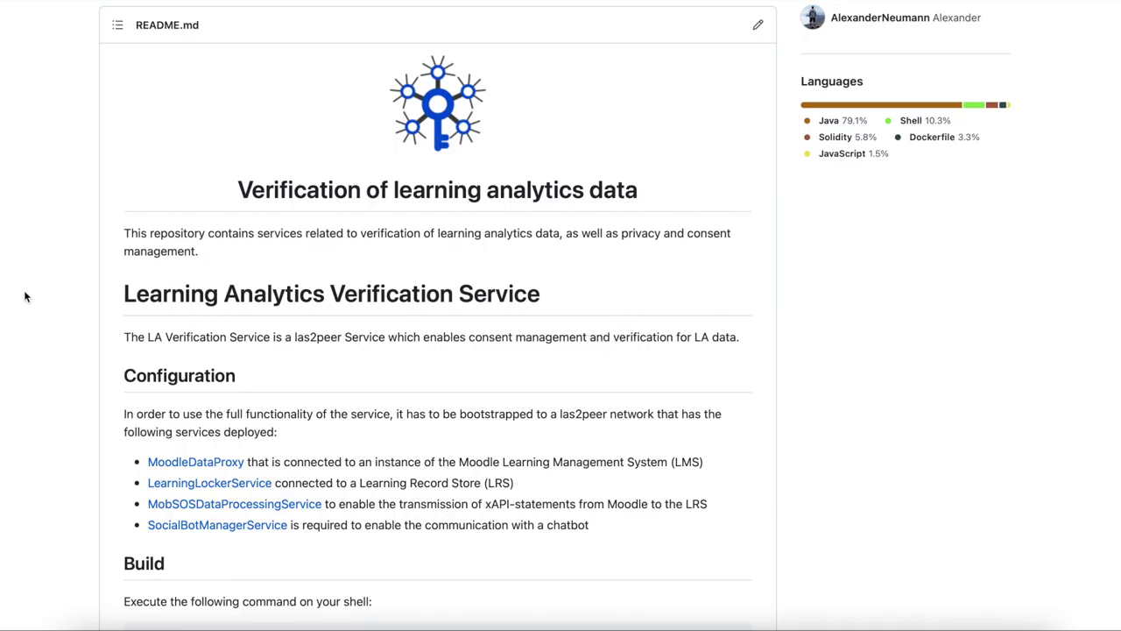
# Step: View the start of the learning-analytics-verification repository page on GitHub
pyautogui.scroll(7, 24, 289)
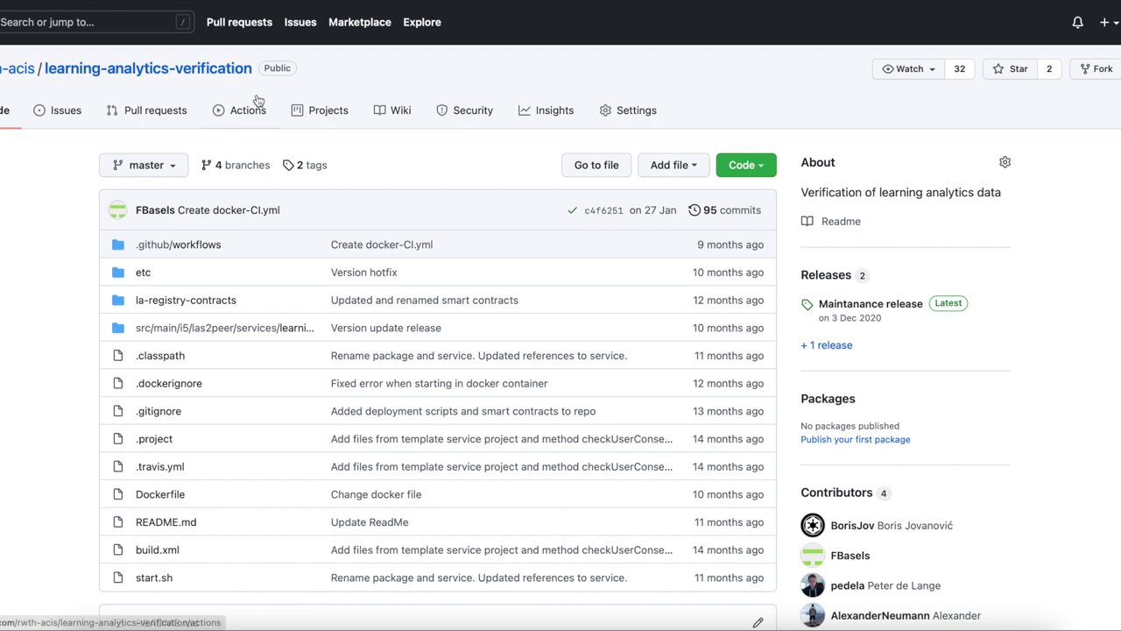